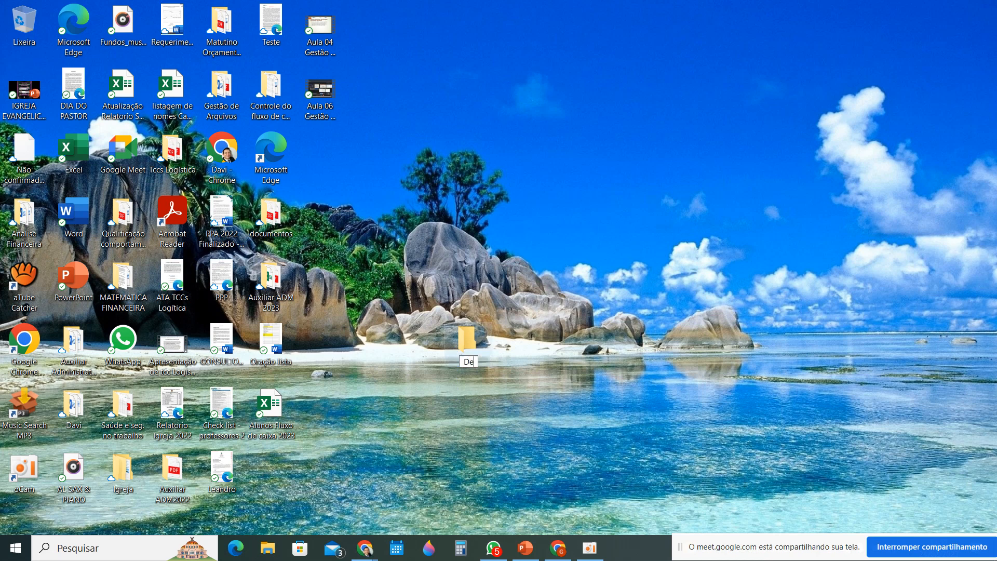
# Name the new desktop folder "Departamento de RH"
pyautogui.write('partamento de ')
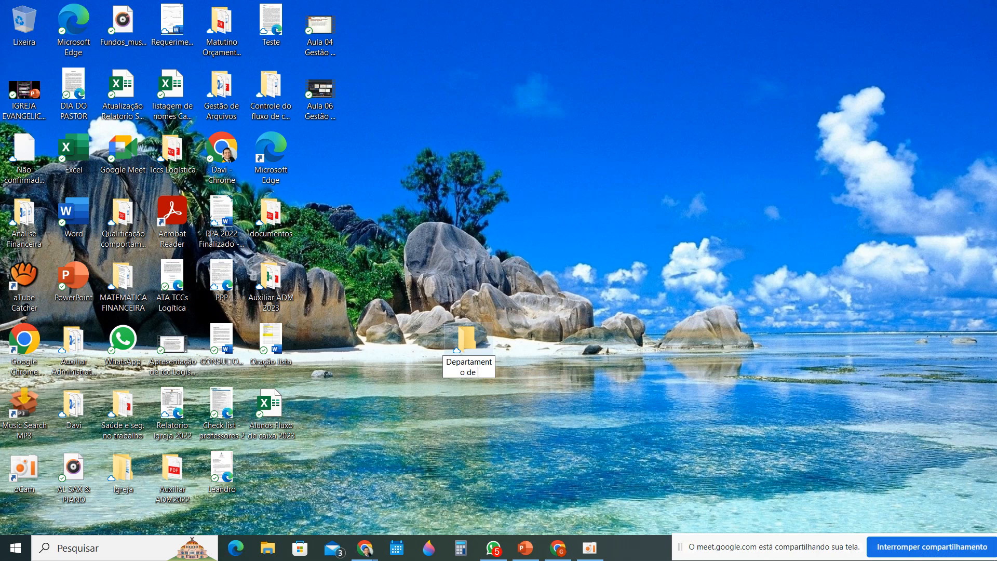
pyautogui.write('RG')
pyautogui.press('BackSpace')
pyautogui.write('H')
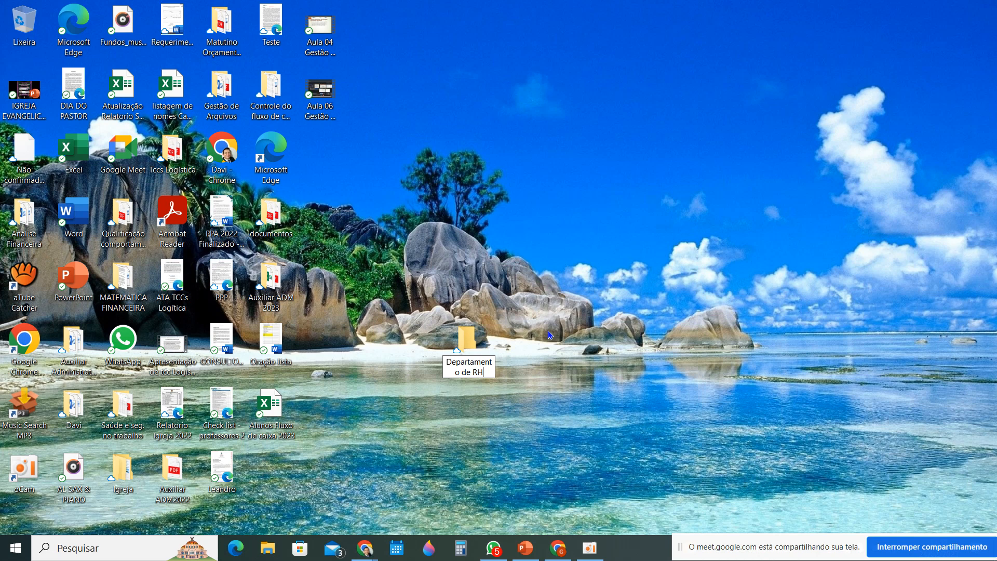
pyautogui.press('Return')
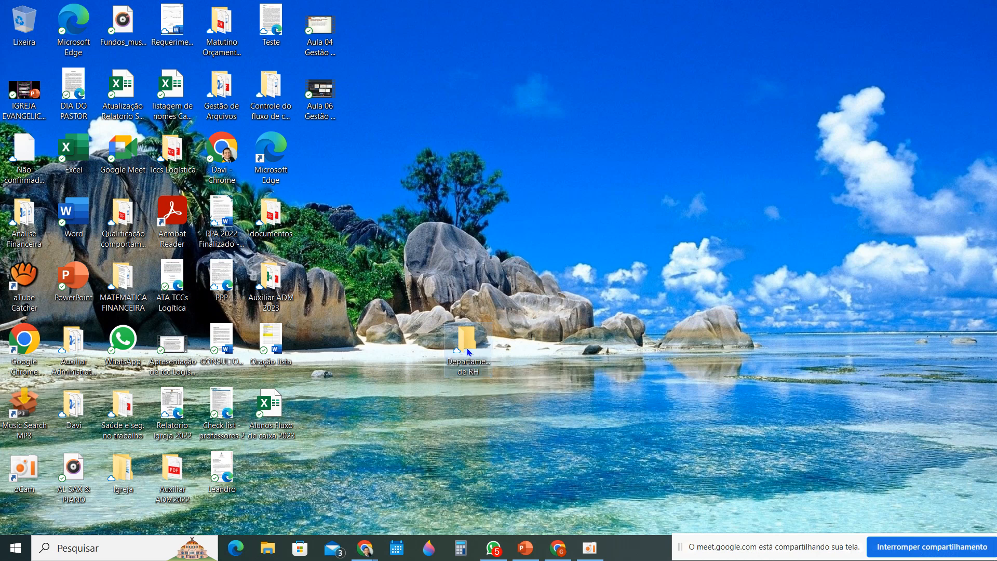
# Open the Departamento de RH folder, consult the ideographic method slide in PowerPoint, and minimize the open windows back to the desktop
pyautogui.doubleClick(468, 340)
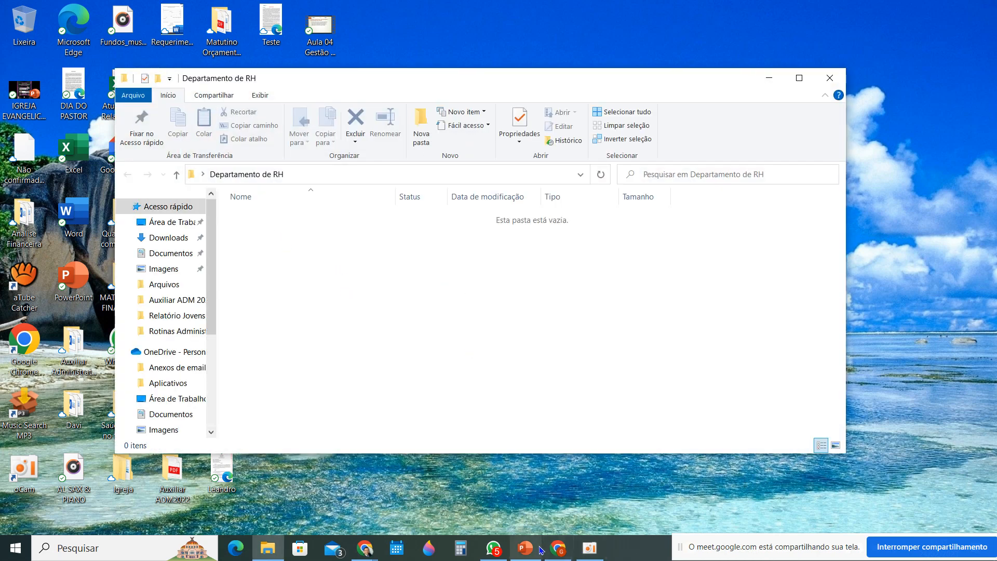
pyautogui.click(557, 549)
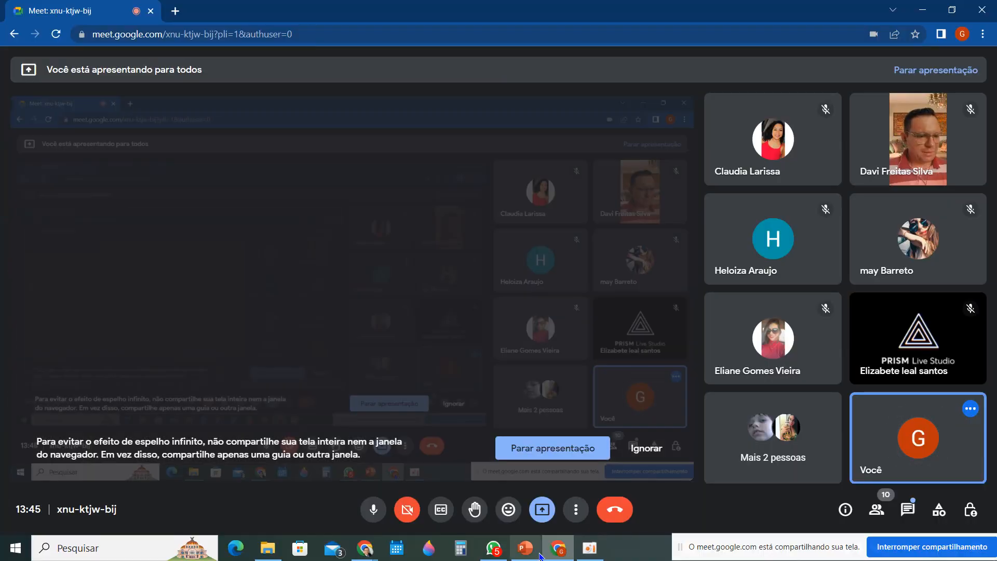
pyautogui.click(525, 549)
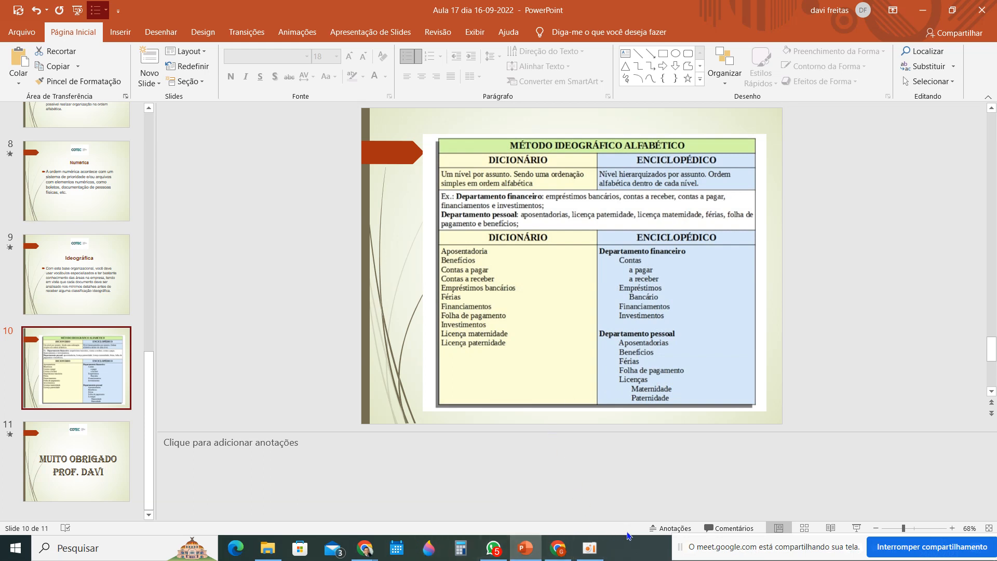
pyautogui.click(922, 12)
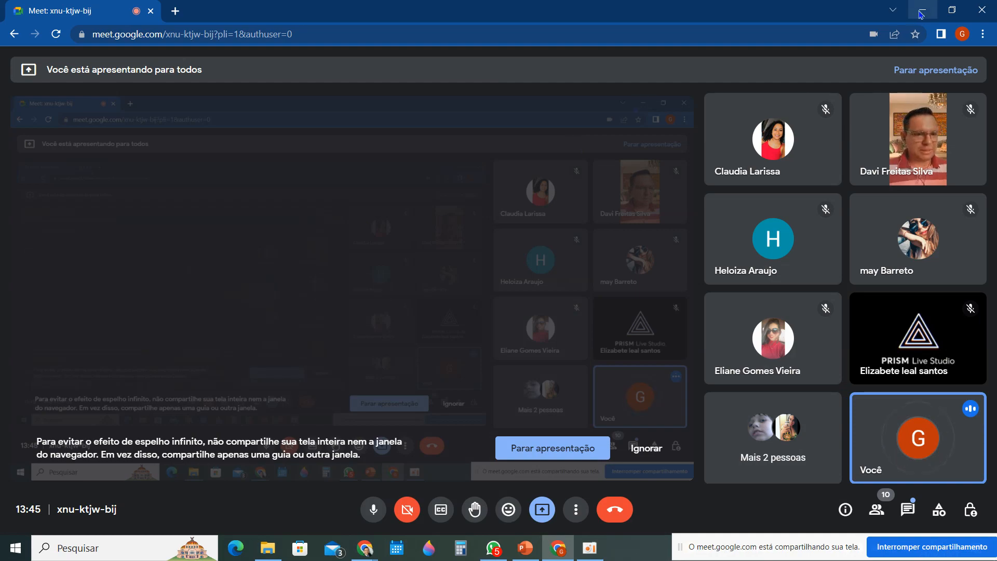
pyautogui.click(921, 12)
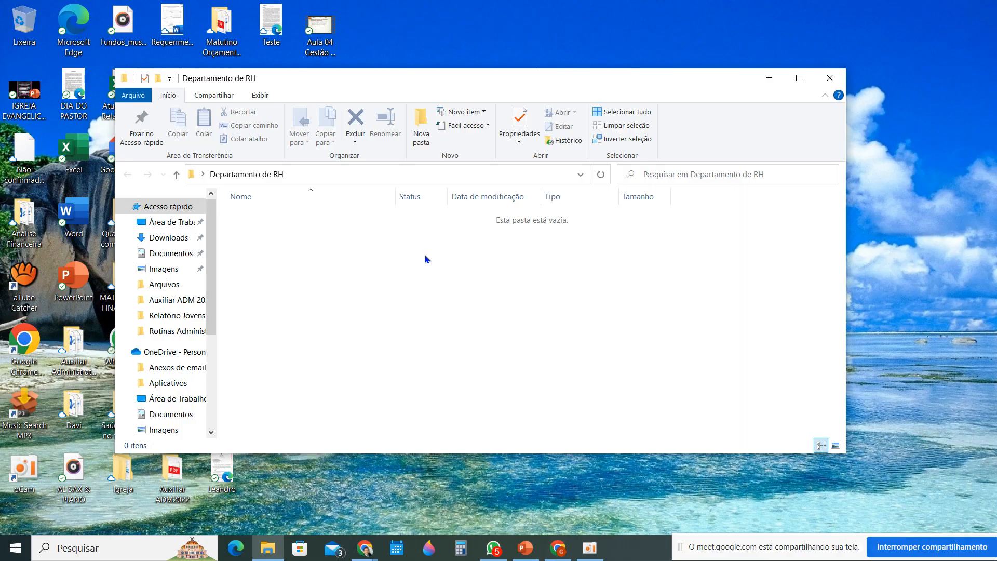
pyautogui.click(770, 78)
# Reopen the Departamento de RH folder and create two new subfolders inside it, keeping their default names
pyautogui.click(474, 347)
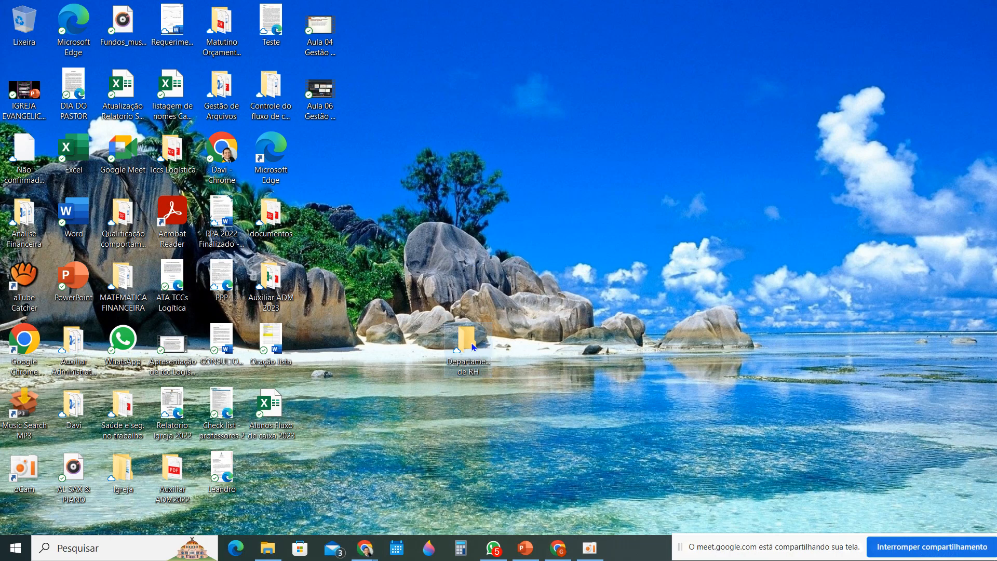
pyautogui.doubleClick(474, 347)
pyautogui.rightClick(421, 256)
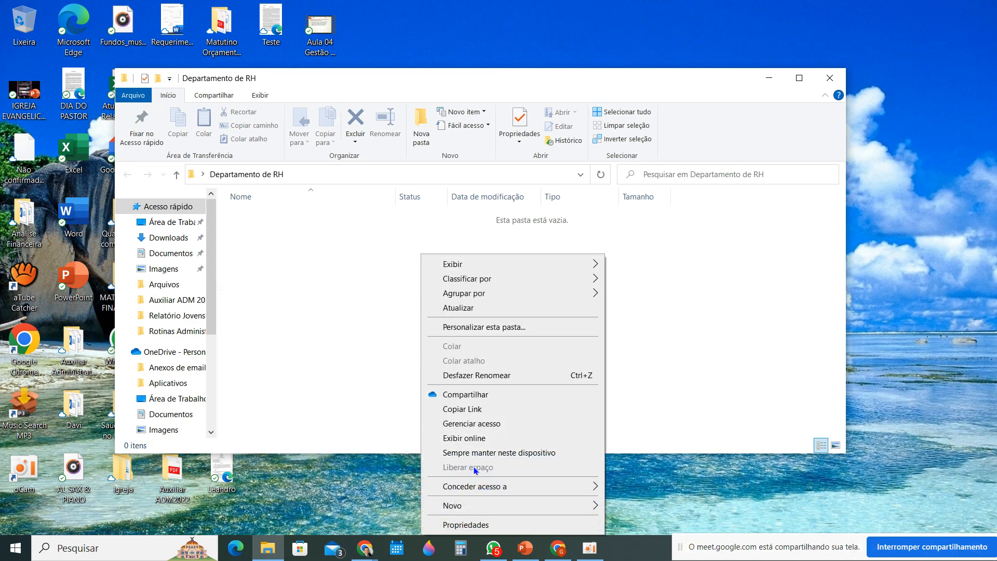
pyautogui.moveTo(492, 502)
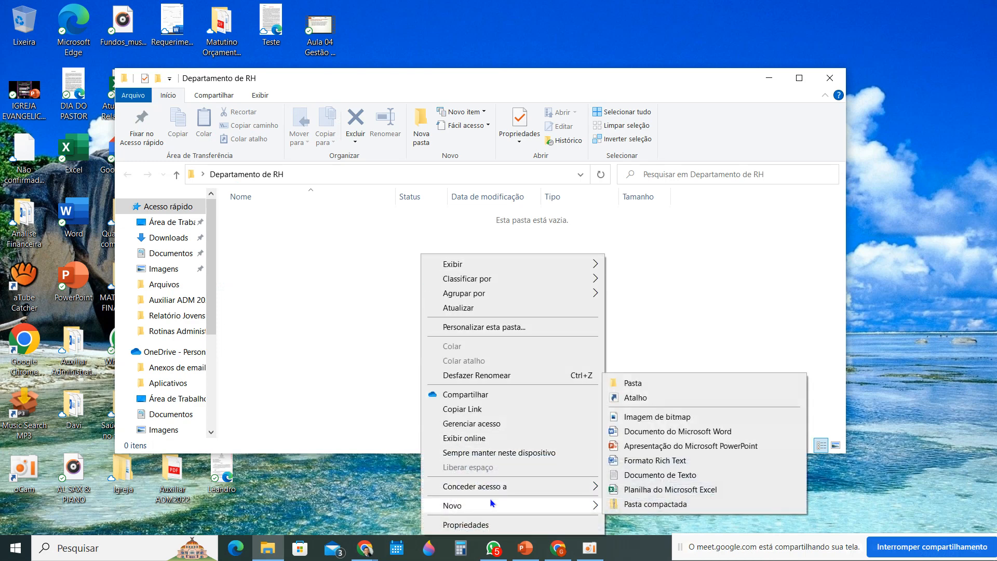
pyautogui.click(633, 383)
pyautogui.click(318, 248)
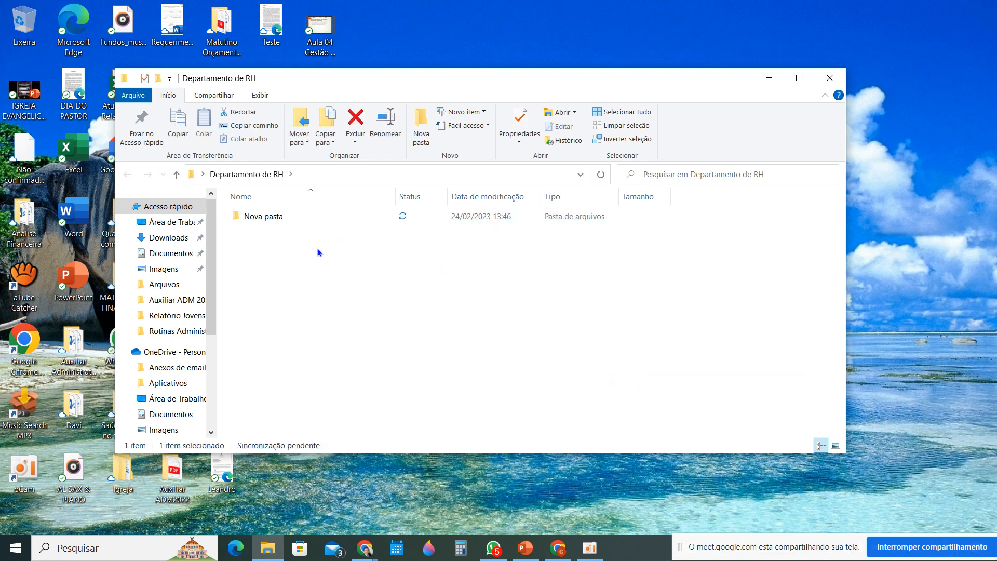
pyautogui.rightClick(268, 274)
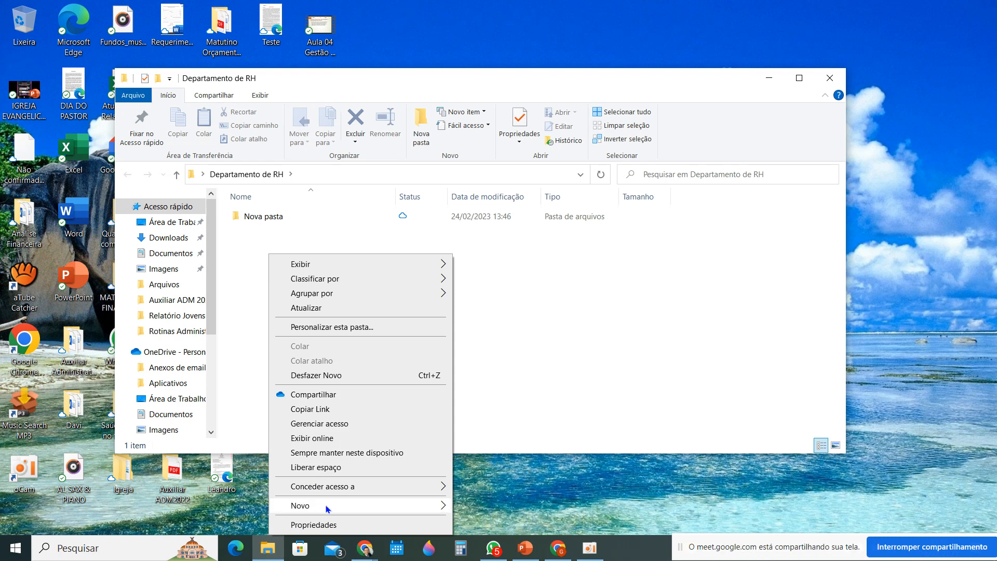
pyautogui.moveTo(309, 500)
pyautogui.click(488, 385)
pyautogui.click(287, 304)
# Add two more subfolders with default names inside Departamento de RH, for a total of four
pyautogui.rightClick(286, 301)
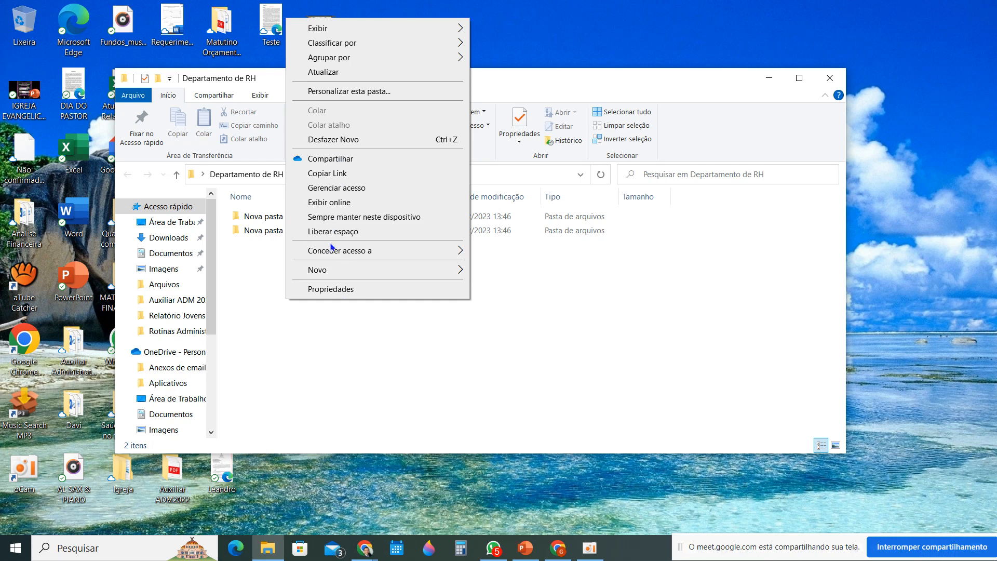
pyautogui.moveTo(365, 269)
pyautogui.click(504, 275)
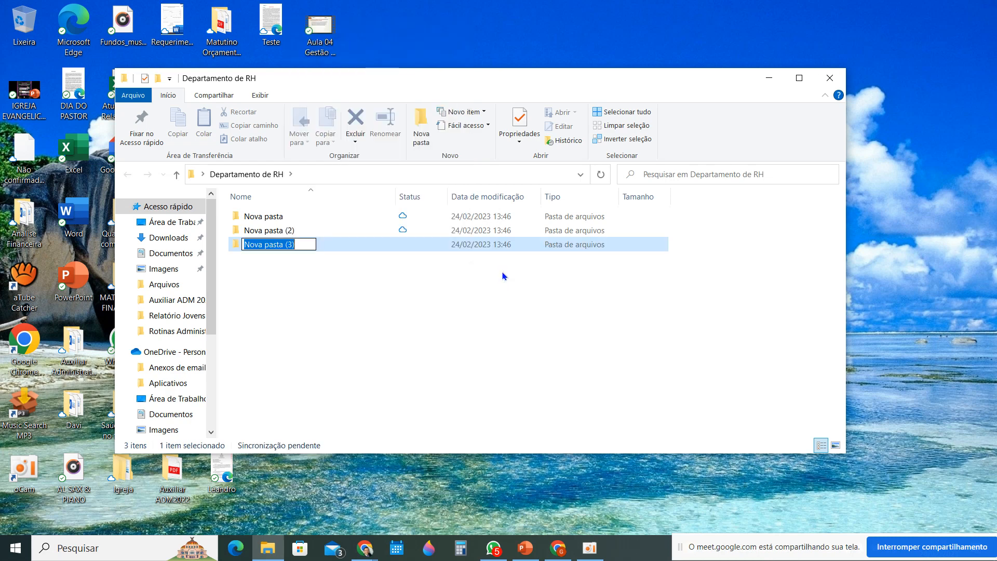
pyautogui.click(305, 296)
pyautogui.rightClick(305, 295)
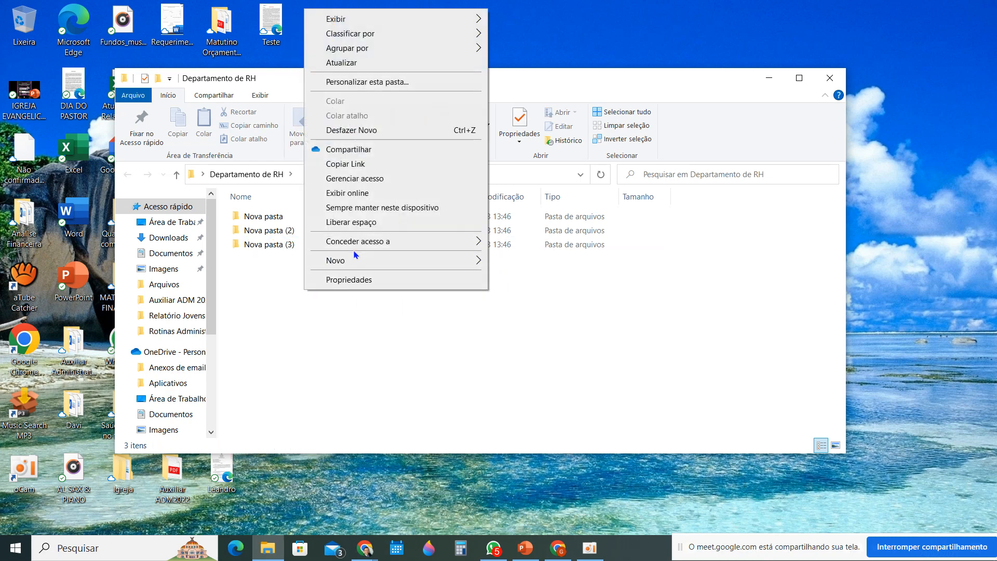
pyautogui.moveTo(437, 261)
pyautogui.click(517, 267)
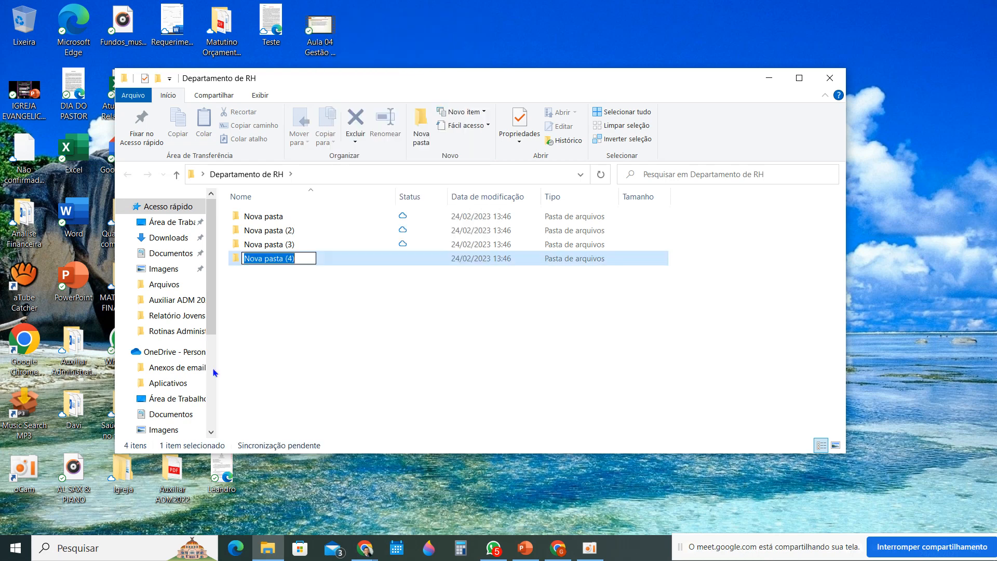
pyautogui.click(333, 314)
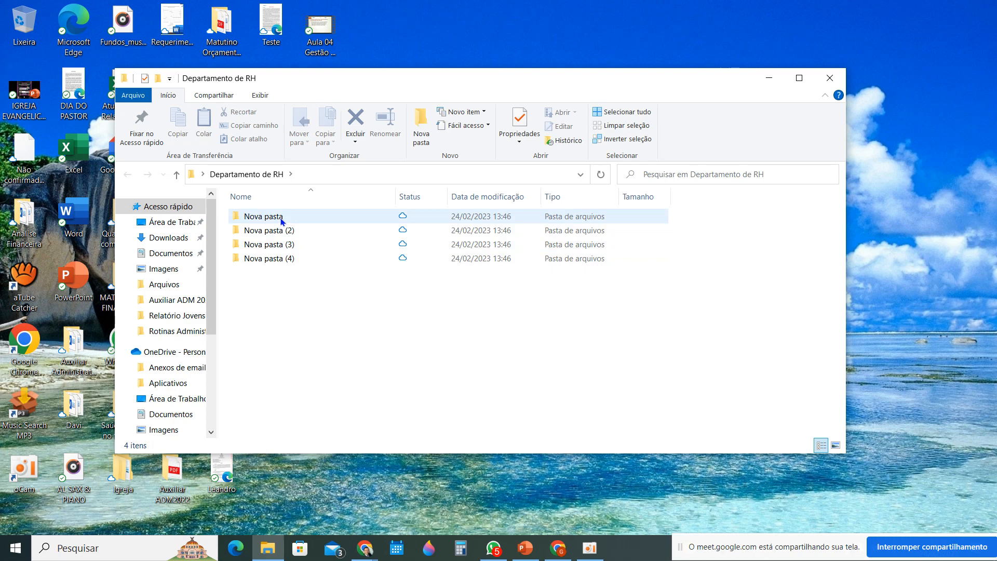
# Check the personnel department subjects on the PowerPoint slide and return to the Departamento de RH folder in File Explorer
pyautogui.click(525, 549)
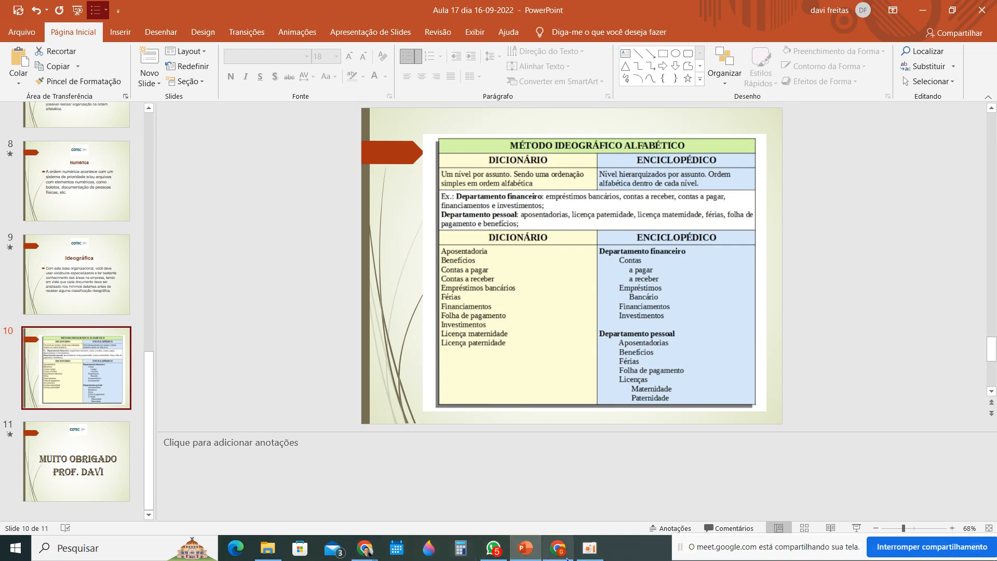
pyautogui.click(279, 557)
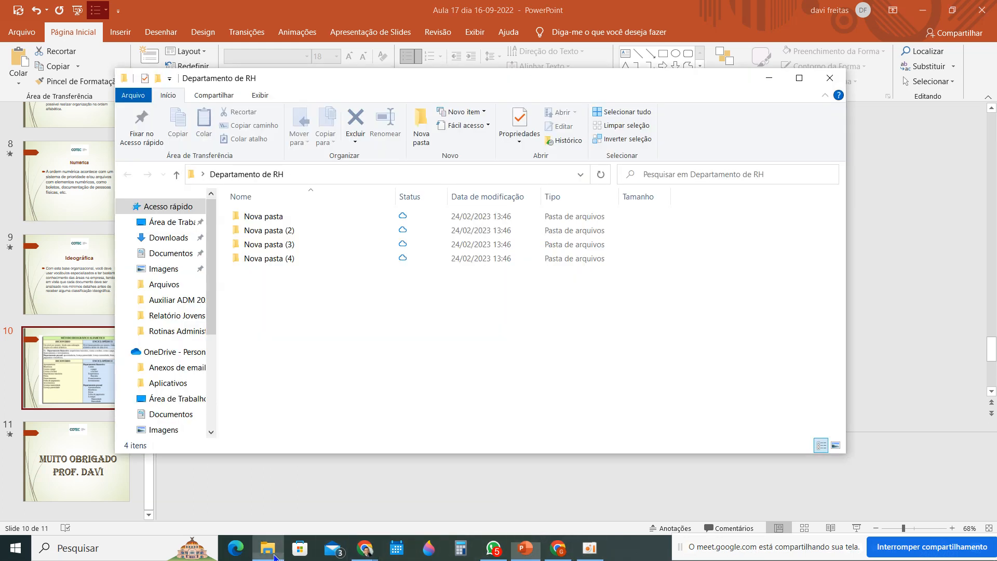
pyautogui.rightClick(288, 217)
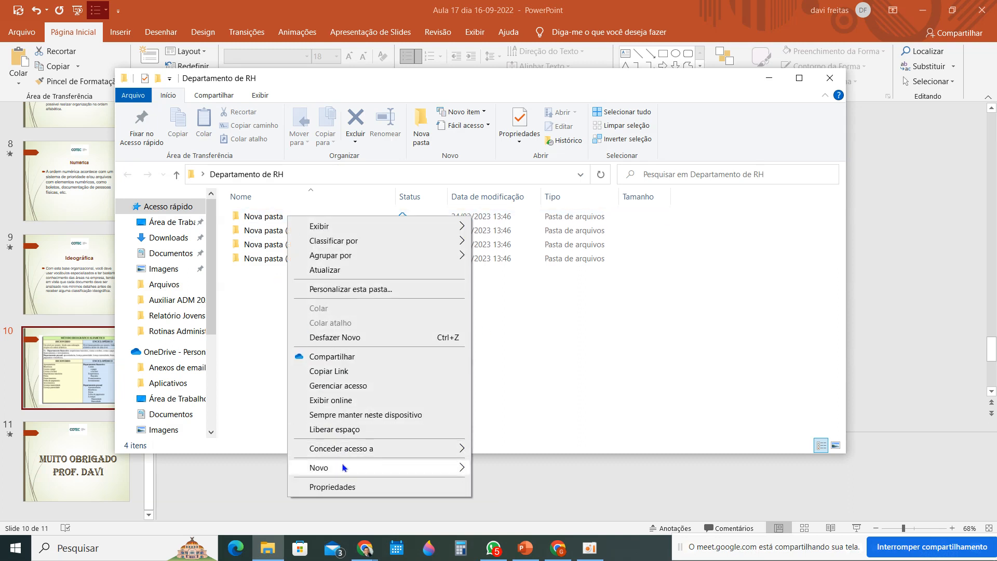
pyautogui.moveTo(390, 470)
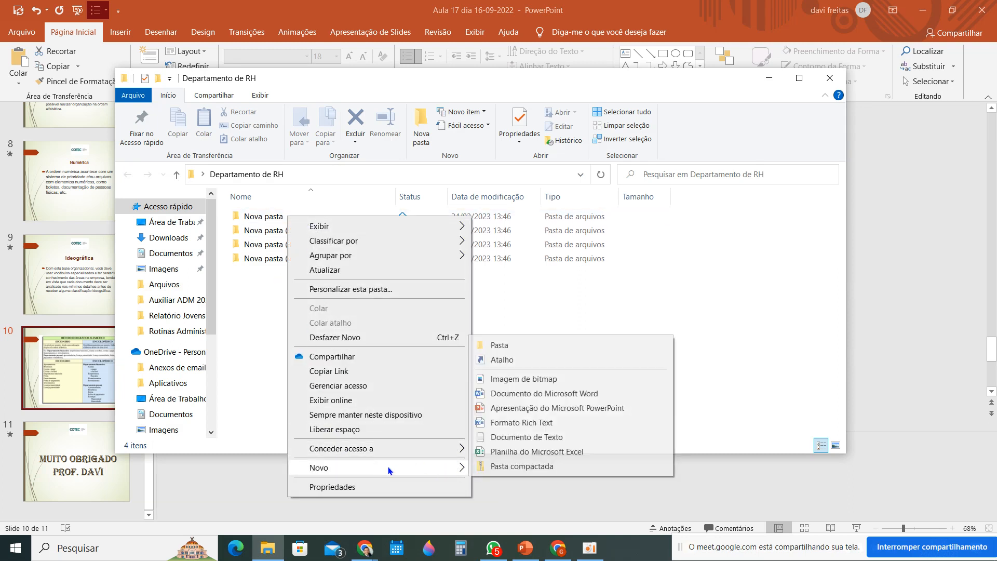
# Rename the first subfolder, Nova pasta, as "Aposentadorias"
pyautogui.click(272, 219)
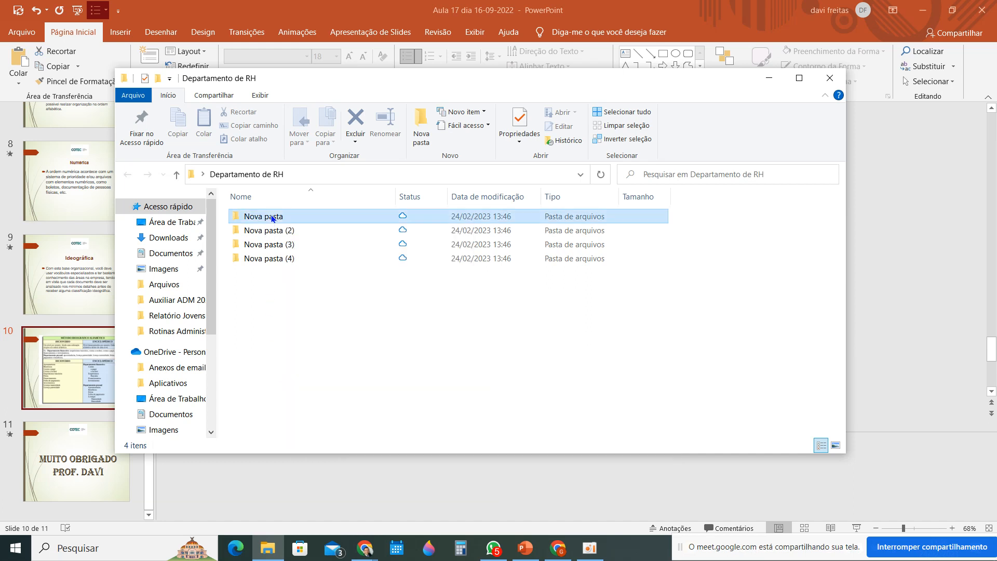
pyautogui.rightClick(272, 219)
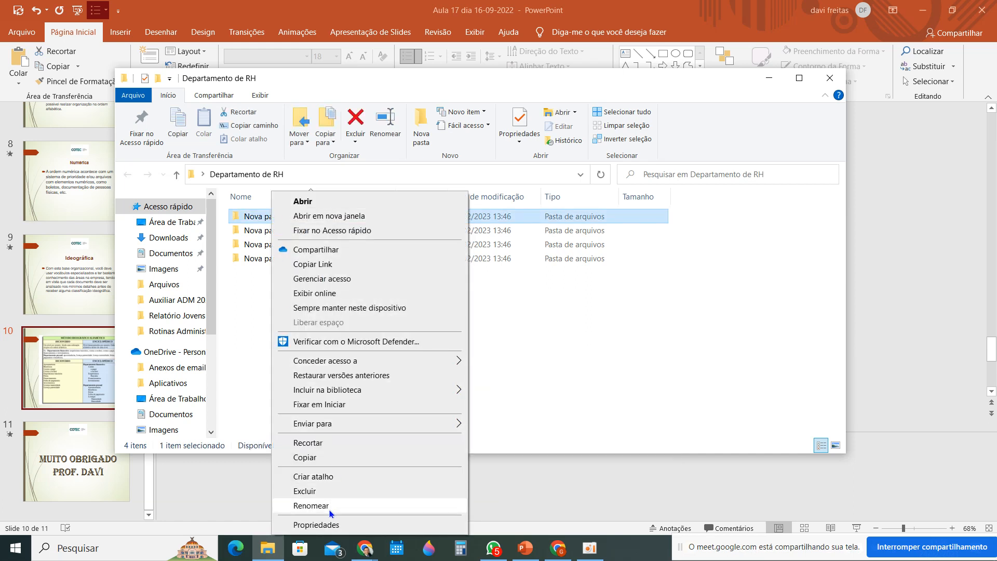
pyautogui.click(312, 506)
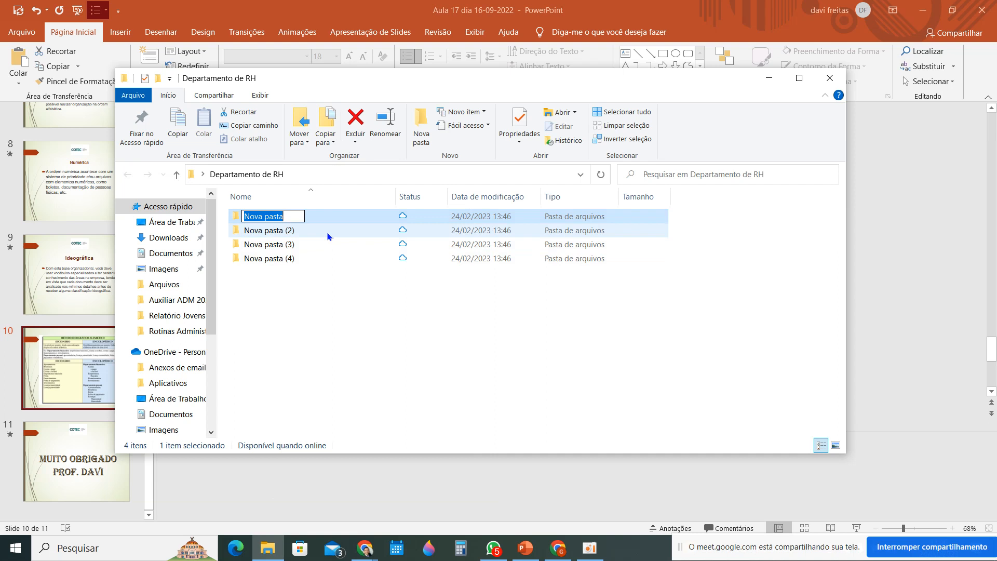
pyautogui.write('Ap')
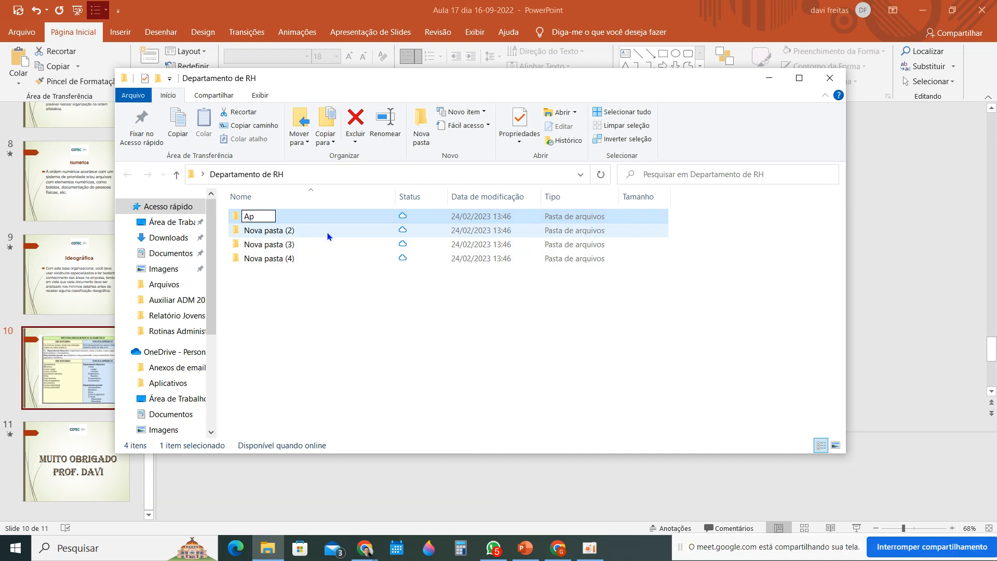
pyautogui.write('osentadori')
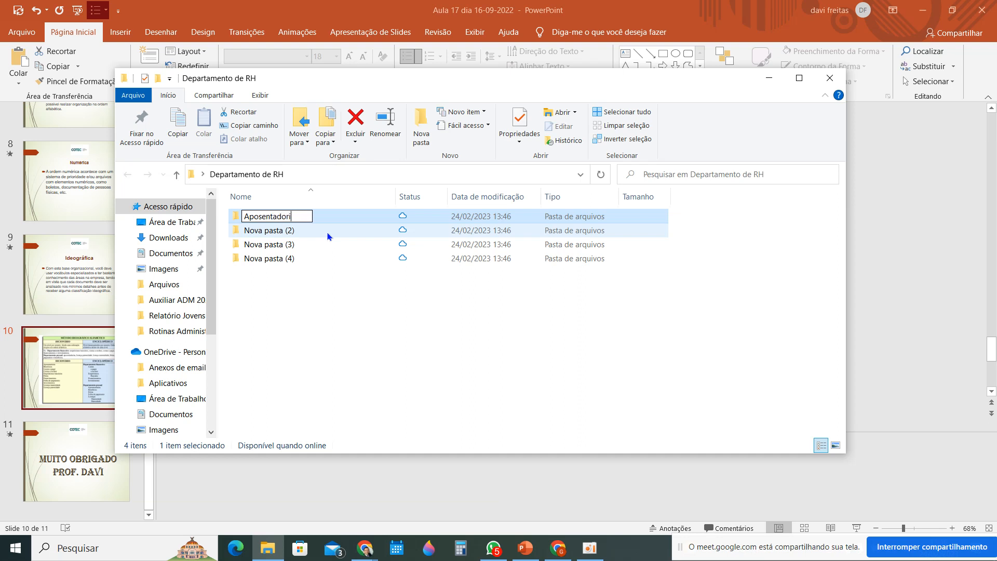
pyautogui.write('as')
pyautogui.click(304, 228)
# Consult the PowerPoint slide for the next subject and rename the subfolder Nova pasta (2) as "Benefícios" in File Explorer
pyautogui.rightClick(258, 232)
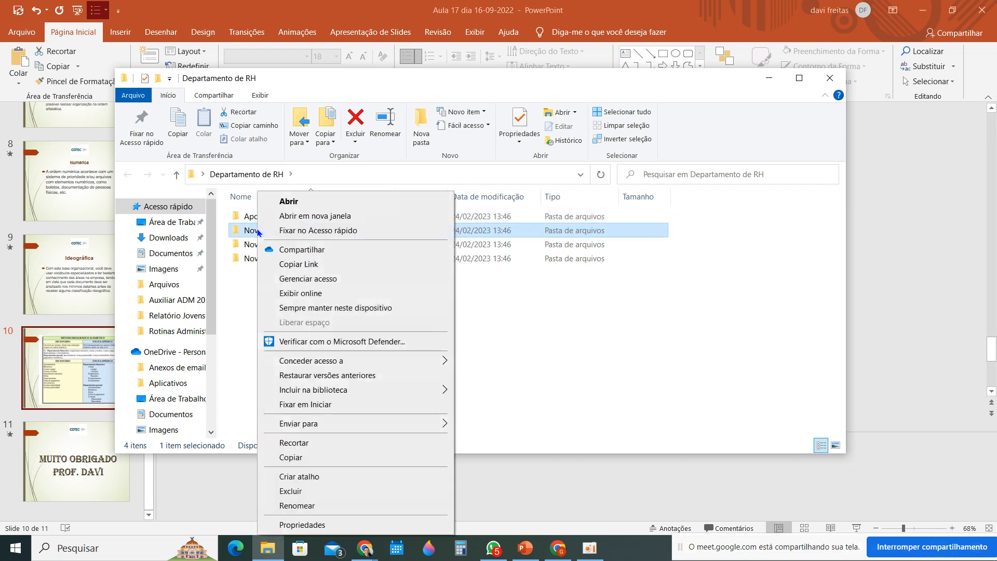
pyautogui.click(297, 506)
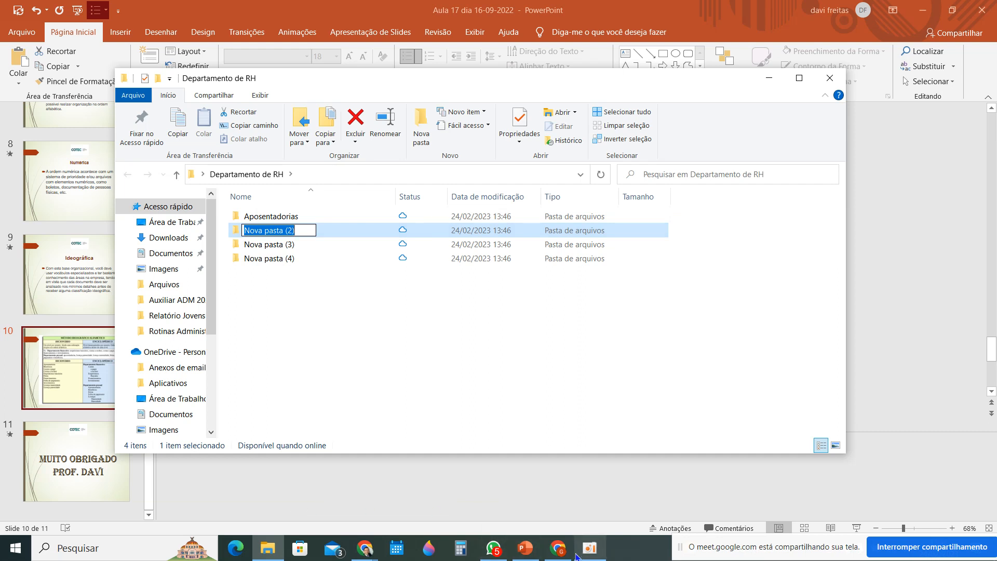
pyautogui.click(521, 552)
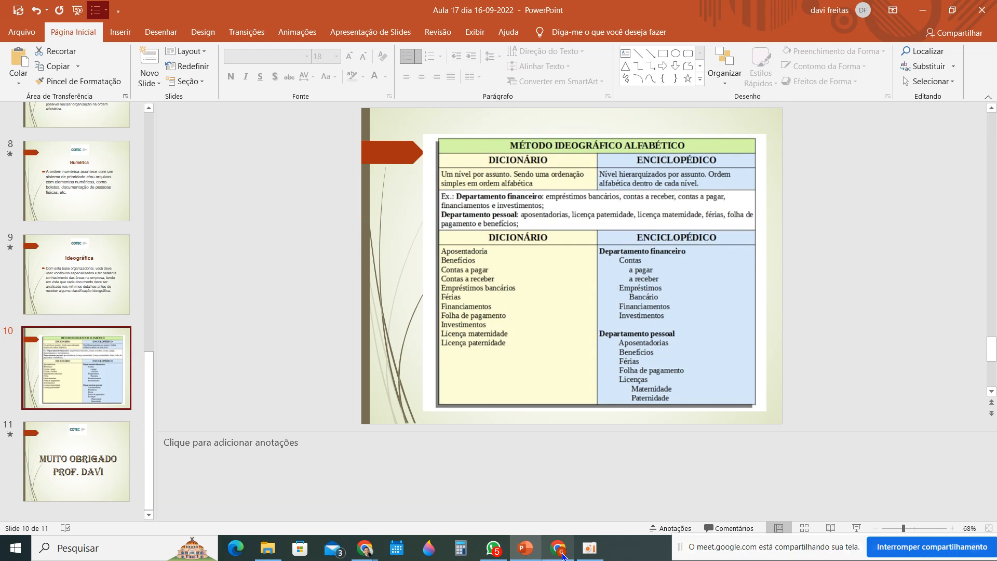
pyautogui.click(276, 552)
pyautogui.click(319, 230)
pyautogui.rightClick(319, 231)
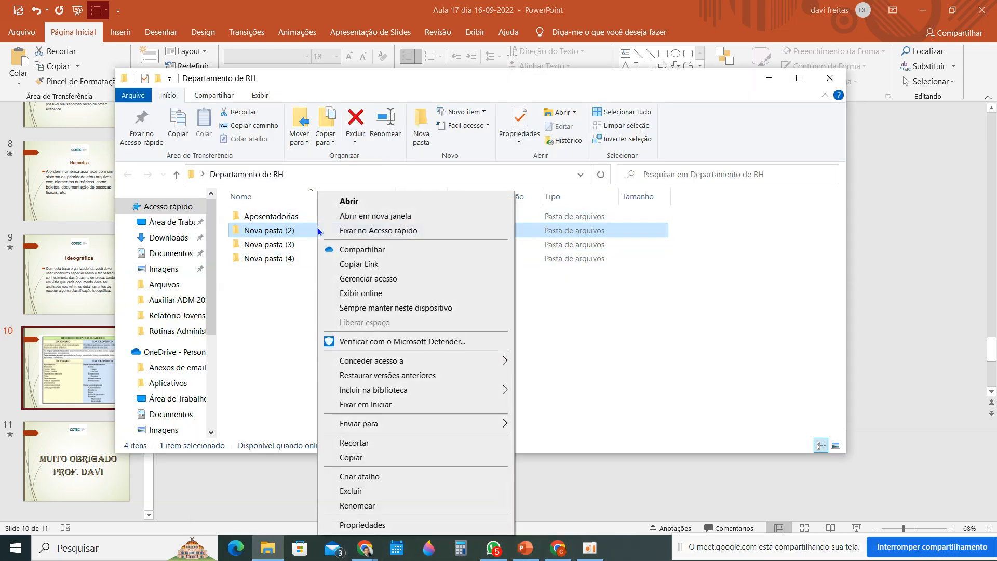
pyautogui.click(346, 506)
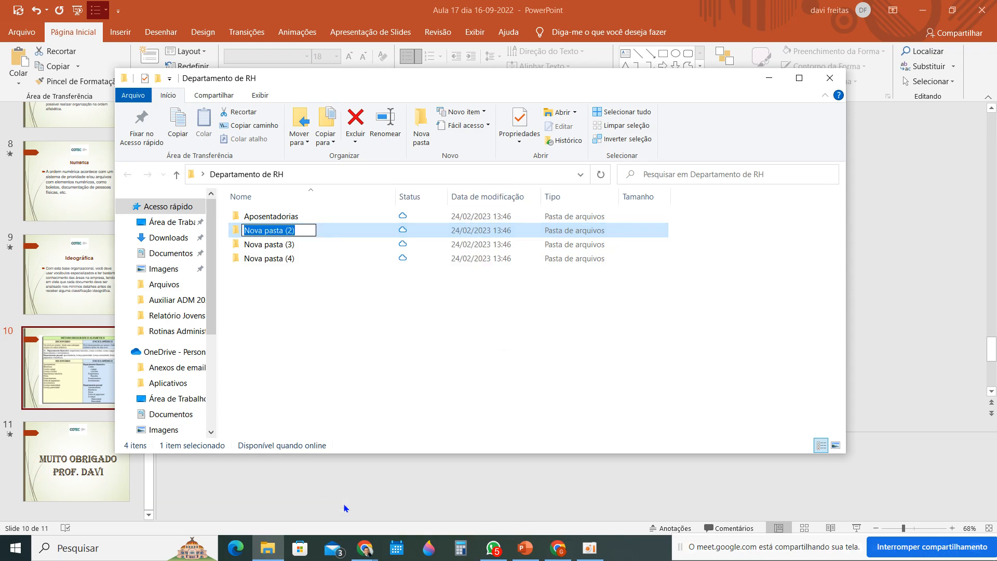
pyautogui.write('B')
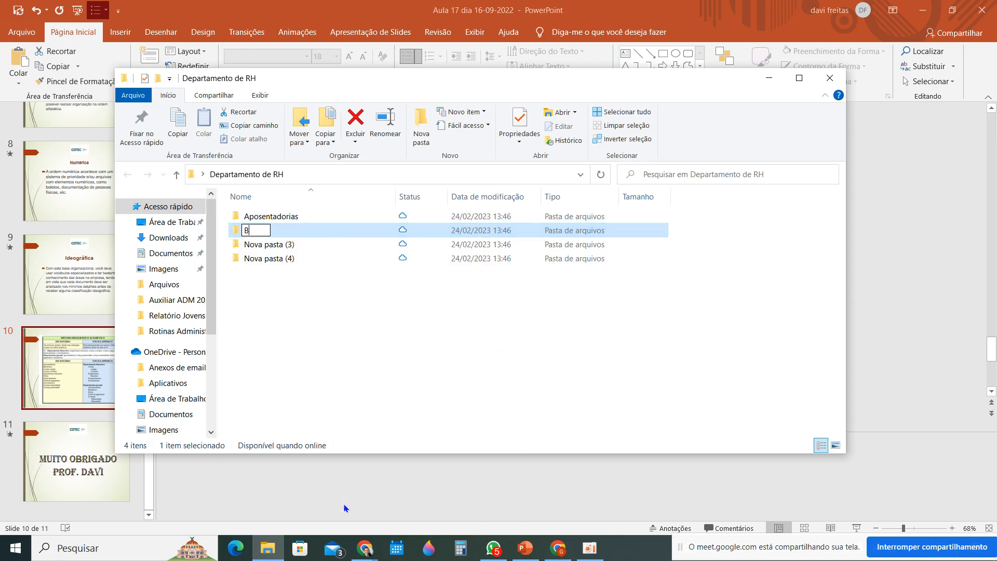
pyautogui.write('enr')
pyautogui.write('ene')
pyautogui.write('f')
pyautogui.write('ícios')
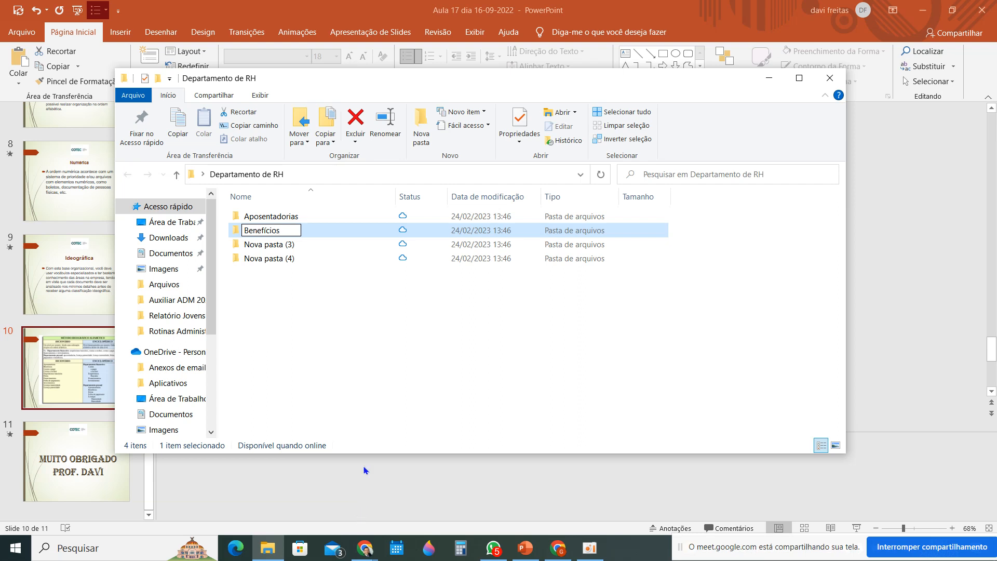
pyautogui.click(339, 258)
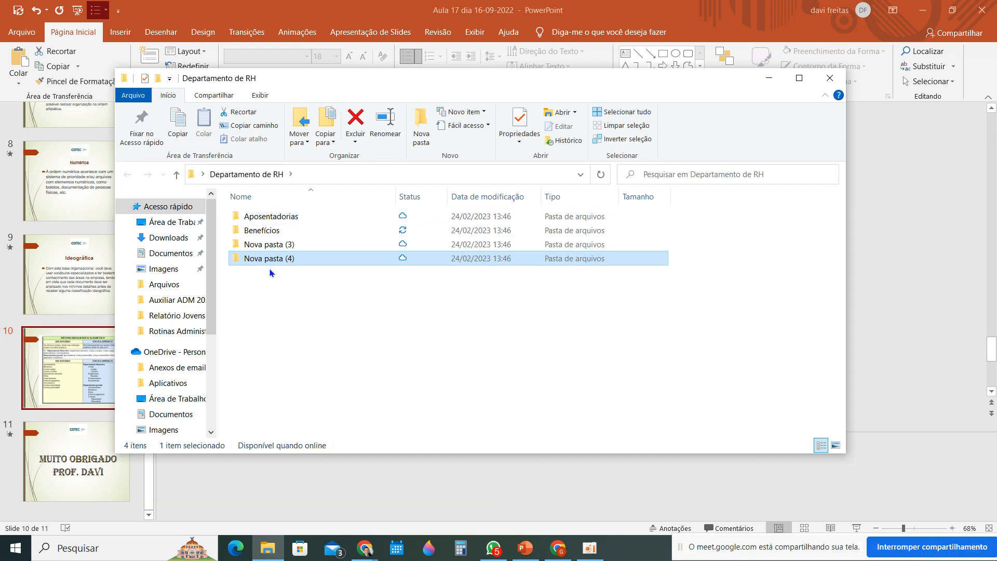
# Open the Aposentadorias subfolder, go back to Departamento de RH, and open Aposentadorias again
pyautogui.doubleClick(289, 215)
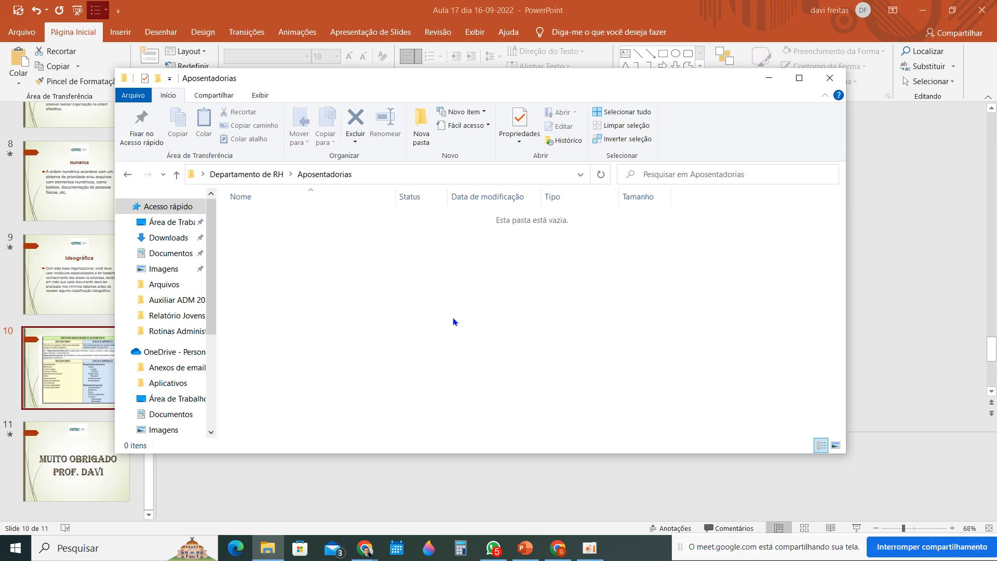
pyautogui.click(127, 175)
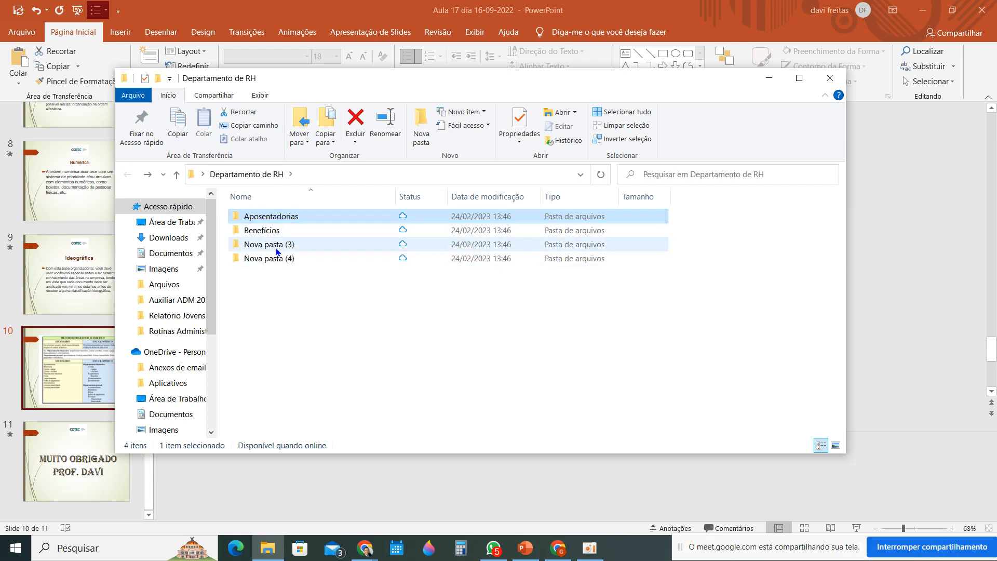
pyautogui.doubleClick(321, 217)
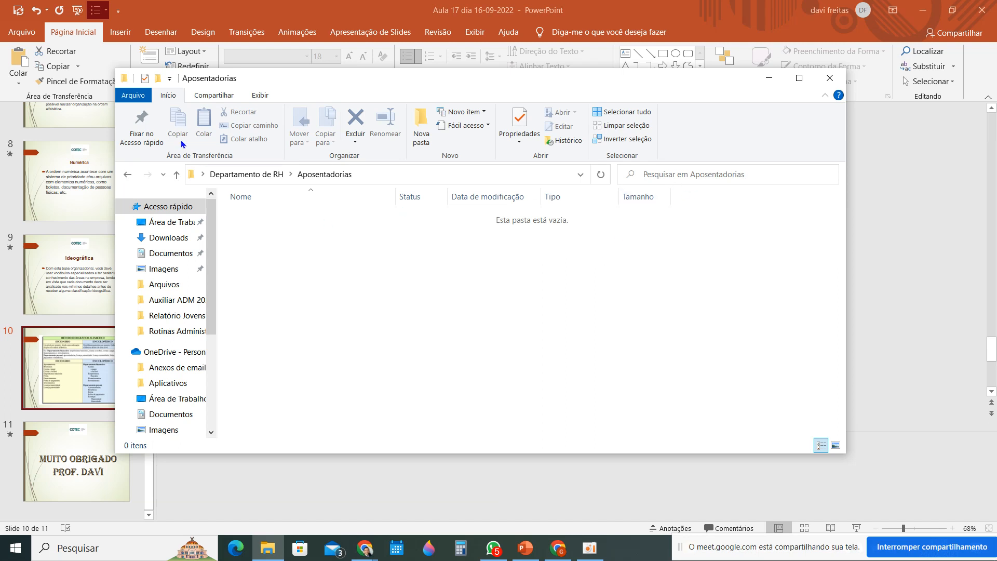
# Minimize the folder window to return to PowerPoint and bring the presentation's first slide thumbnails into view
pyautogui.click(769, 83)
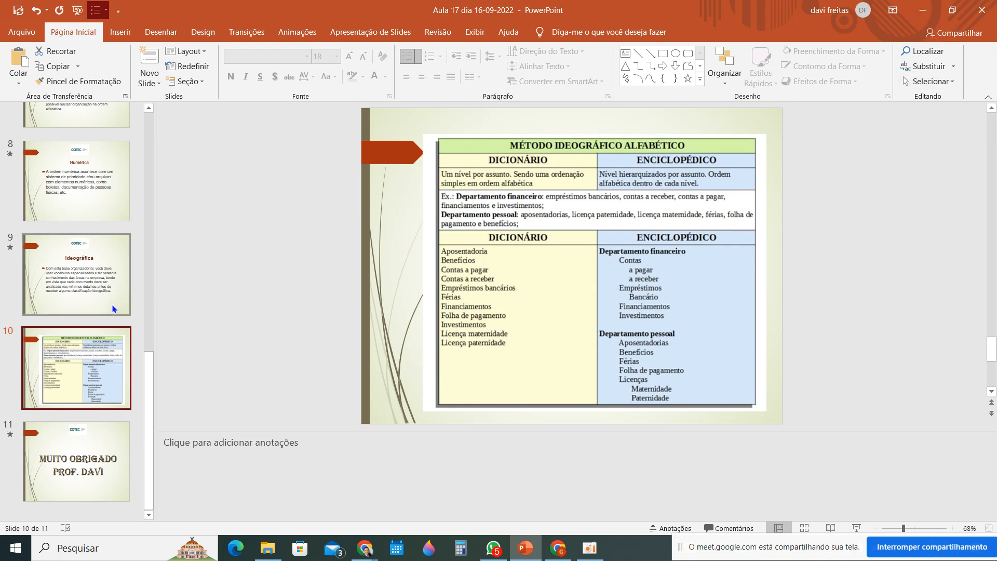
pyautogui.scroll(5, 113, 309)
pyautogui.scroll(4, 114, 309)
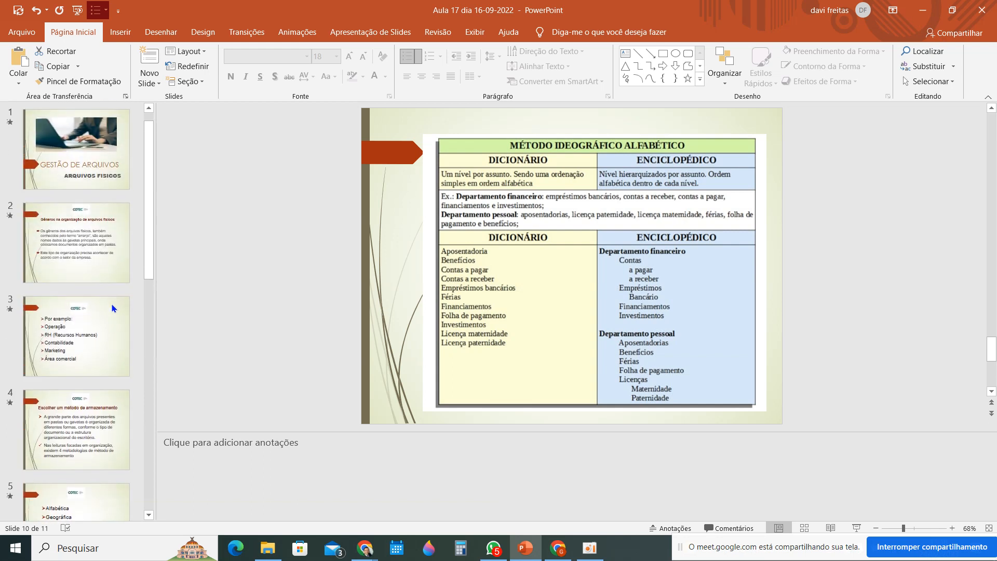